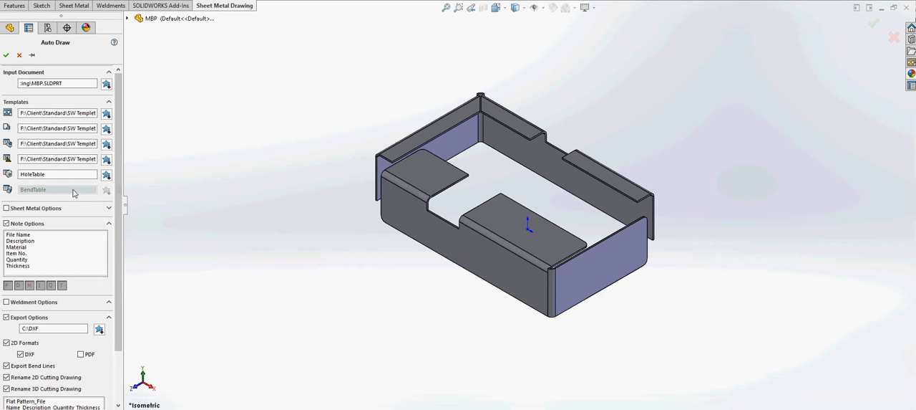
Enable the sheet metal options in the Auto Draw settings and review the remaining note and export options
left_click_drag(119, 184, 123, 229)
scroll(123, 229, "up", 2)
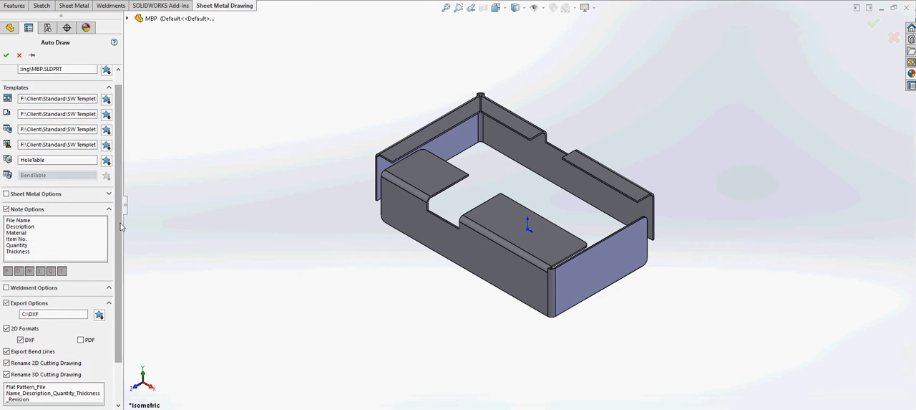
left_click(15, 194)
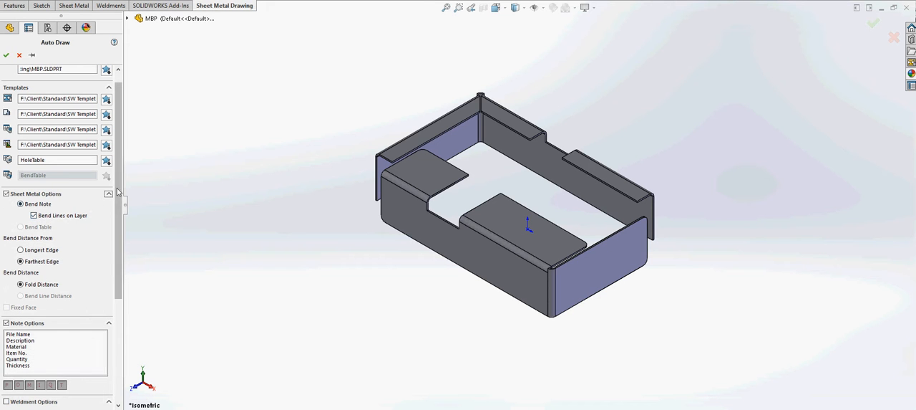
scroll(119, 191, "down", 5)
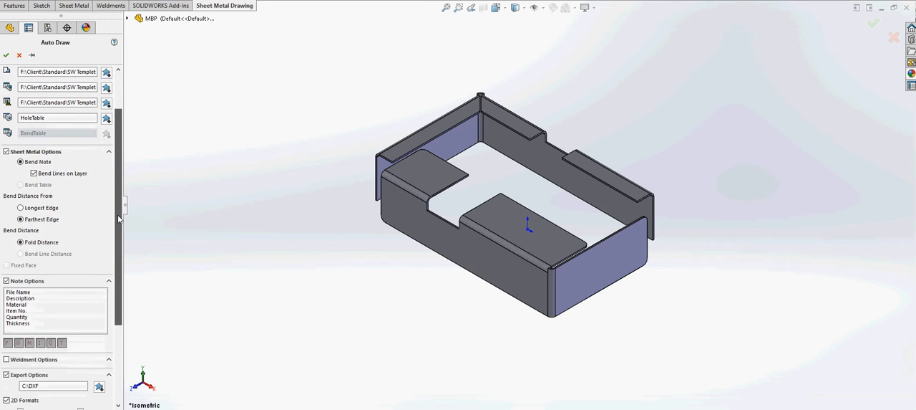
scroll(115, 256, "down", 3)
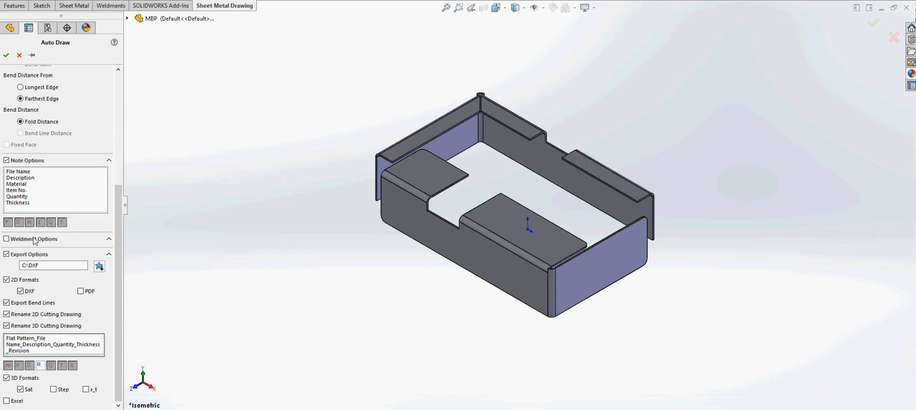
Run Auto Draw to generate the drawings and exports for the MBP part, and dismiss the completion message
scroll(29, 329, "up", 8)
left_click(6, 55)
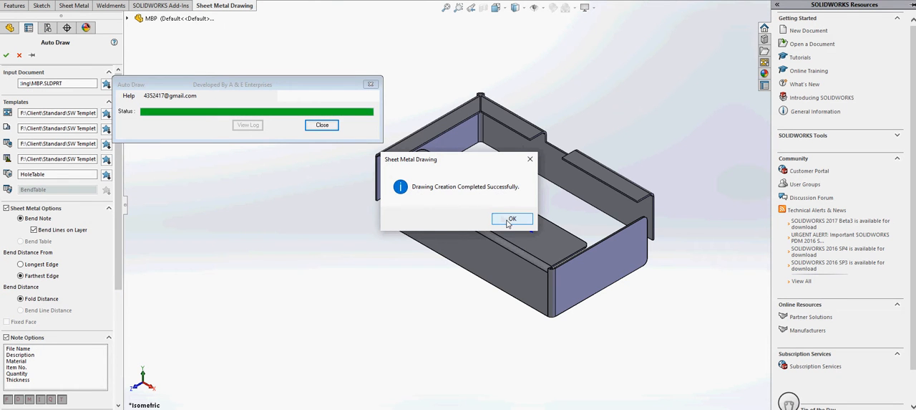
left_click(510, 219)
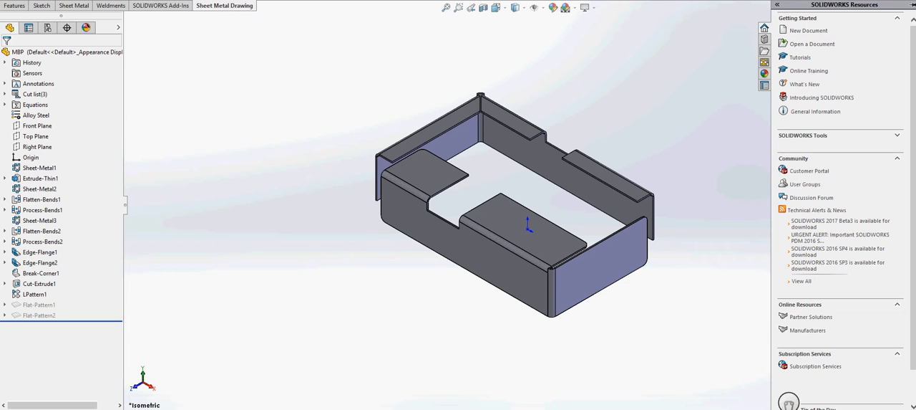
Switch to the open File Explorer window
key("alt+Tab")
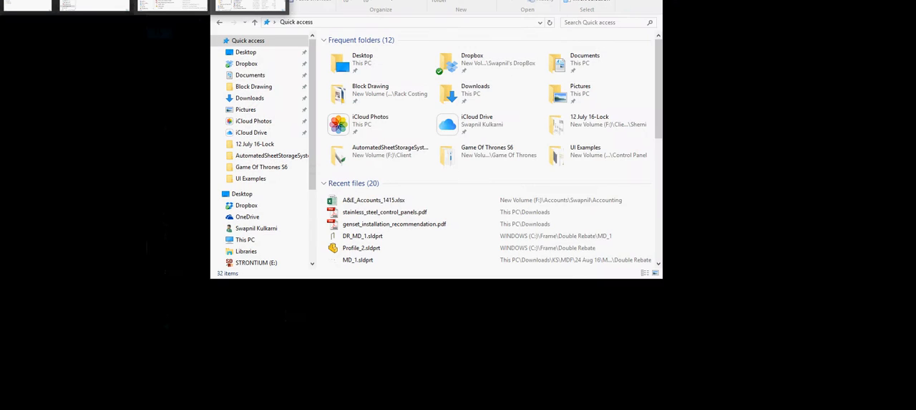
key("alt+Tab")
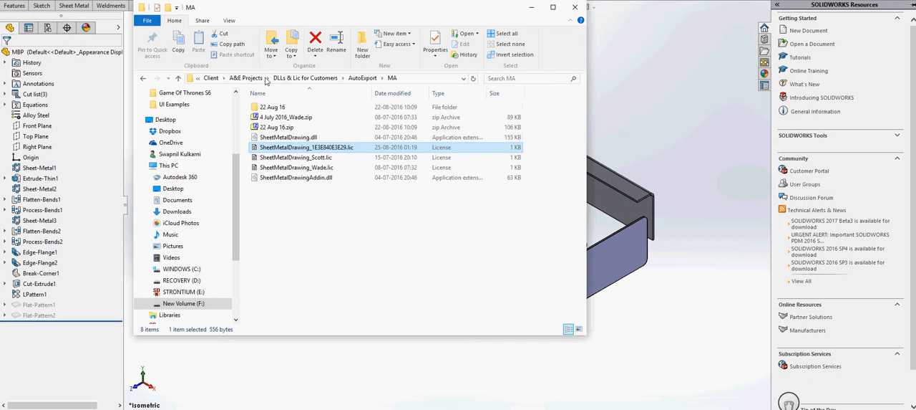
scroll(209, 149, "up", 4)
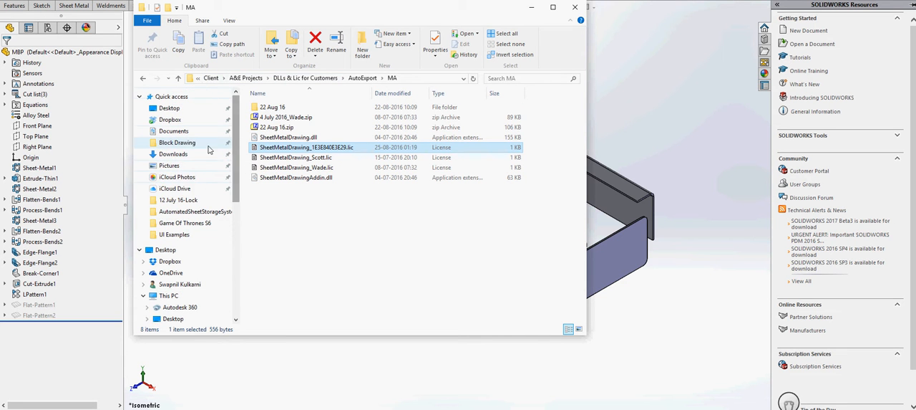
left_click(207, 154)
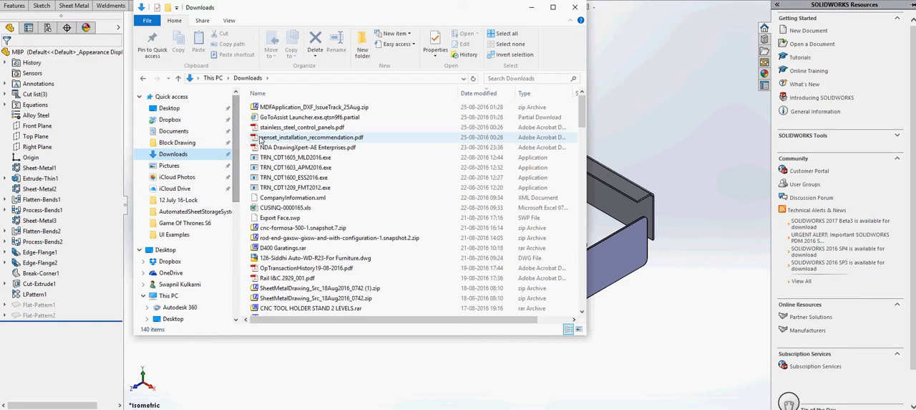
left_click(317, 237)
scroll(300, 250, "down", 15)
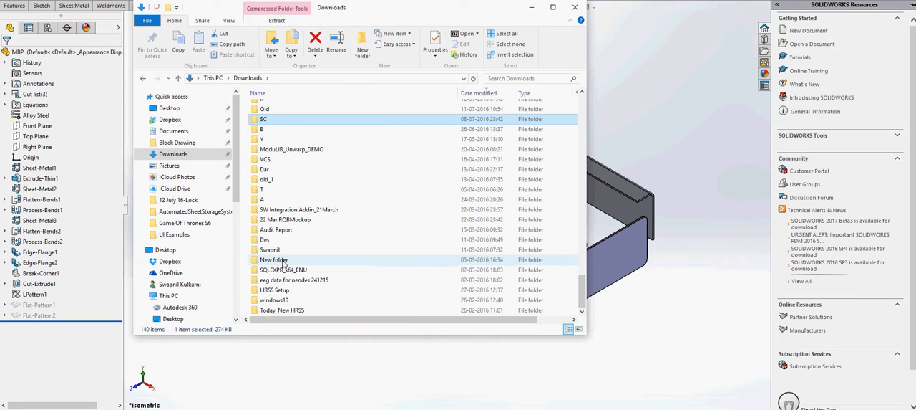
left_click(261, 123)
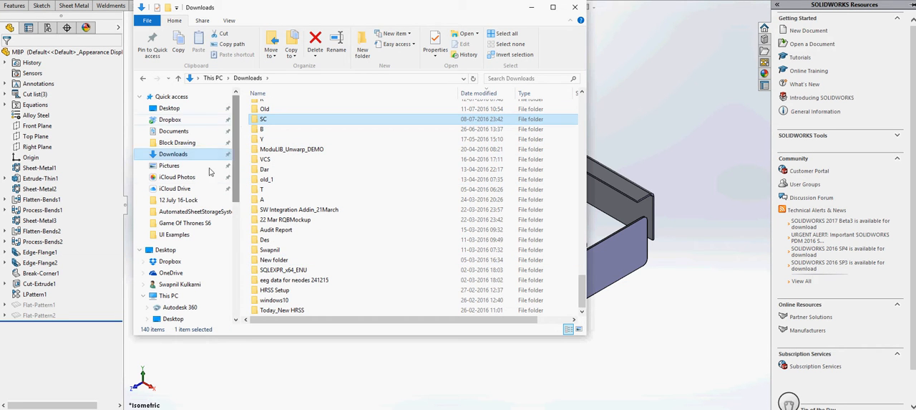
Open the SldDrw_Bending folder inside C:\DXF
left_click(236, 213)
left_click(236, 196)
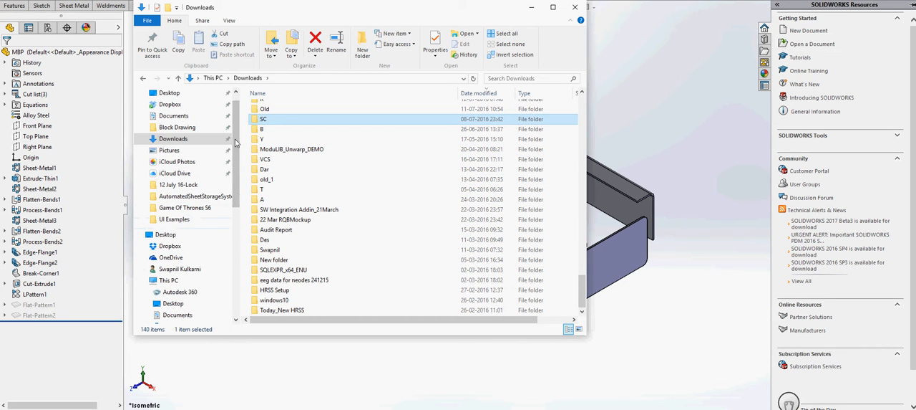
left_click(169, 280)
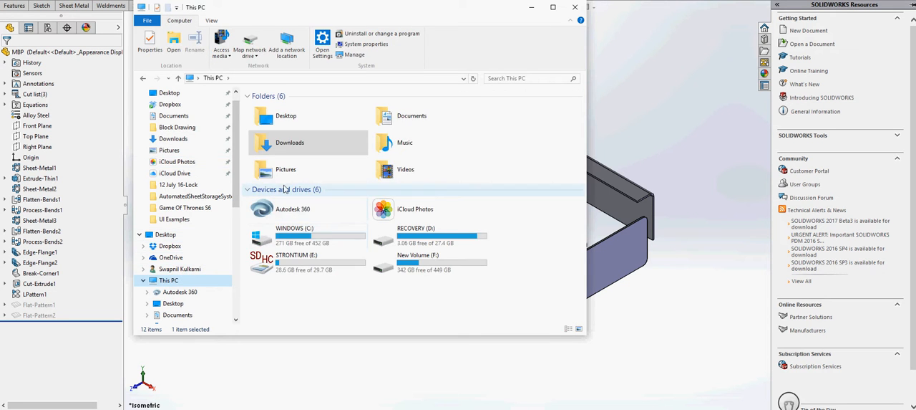
double_click(284, 238)
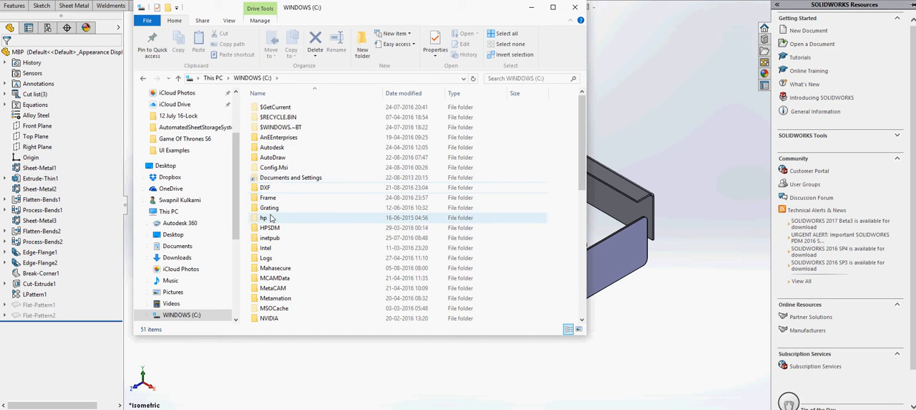
double_click(266, 188)
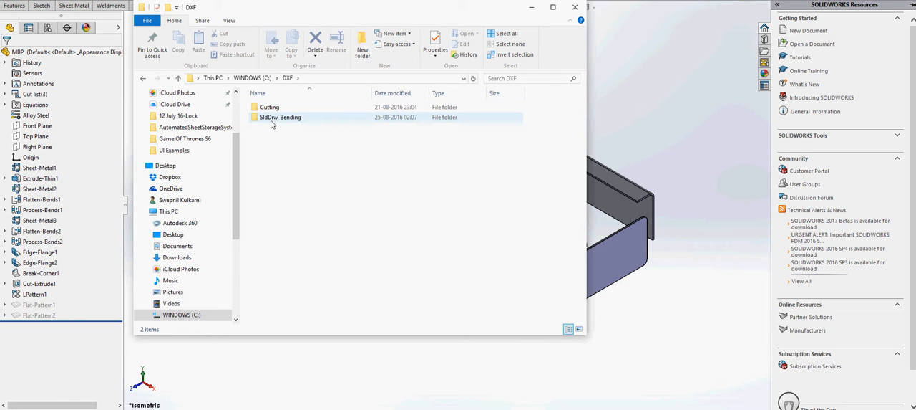
double_click(286, 120)
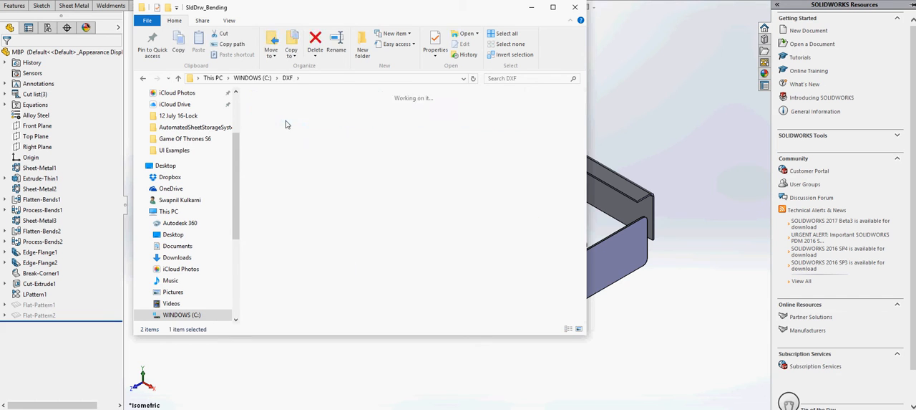
Locate the generated MBP.slddrw drawing among the bending drawings
scroll(526, 189, "down", 1)
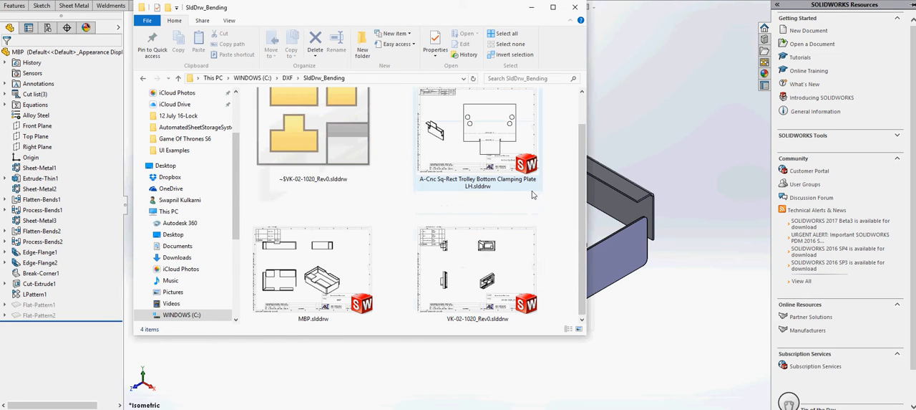
left_click(487, 320)
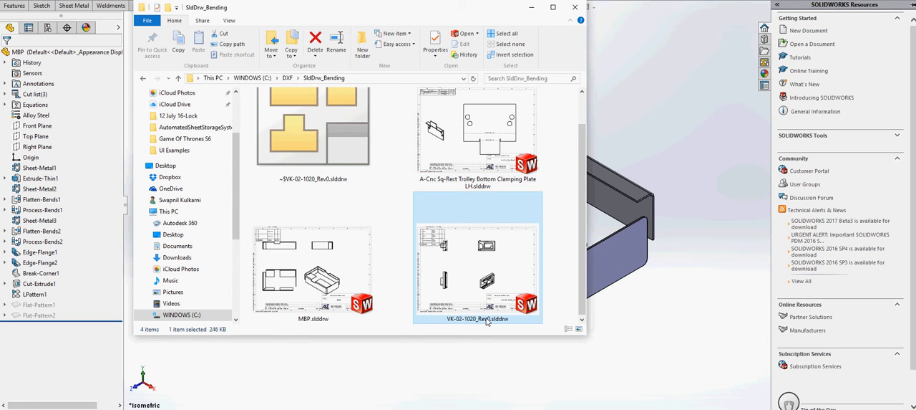
left_click(365, 249)
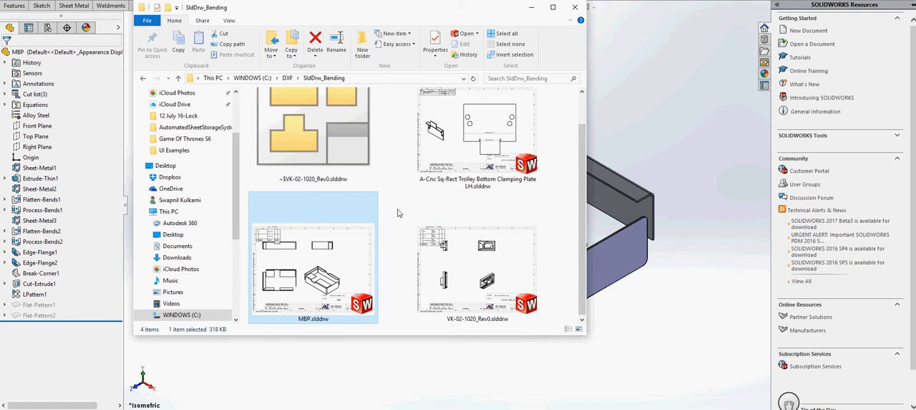
left_click(409, 200)
Open the 2DExport folder inside C:\DXF\Cutting and enlarge the window to read the full file names and details
scroll(408, 200, "up", 1)
left_click(288, 80)
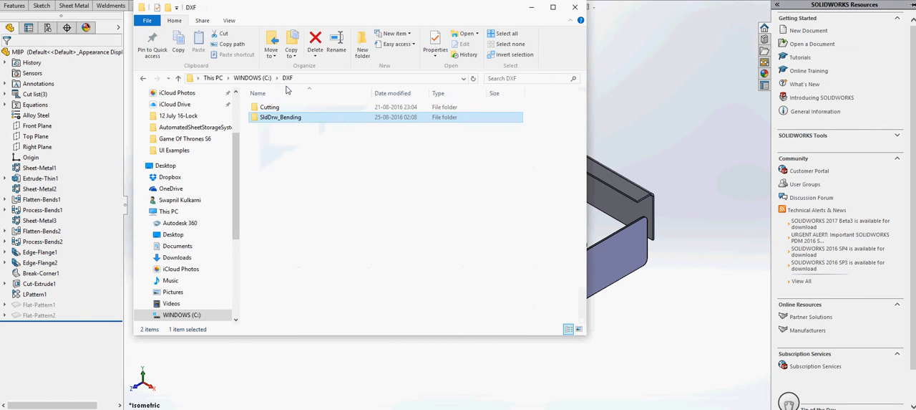
double_click(268, 107)
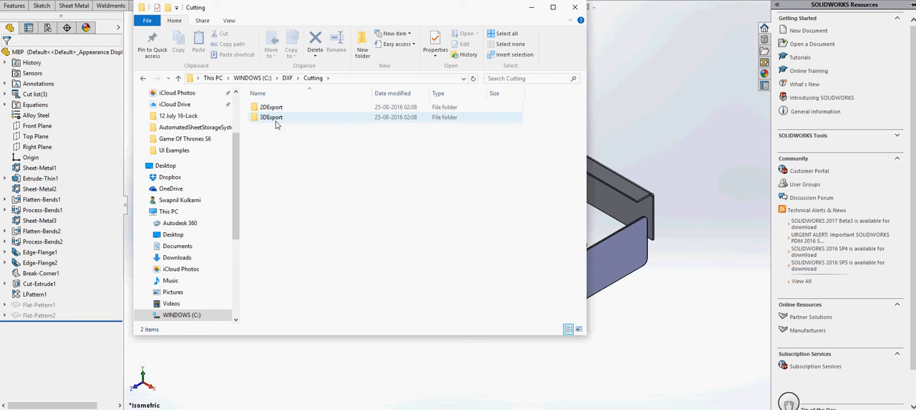
double_click(267, 107)
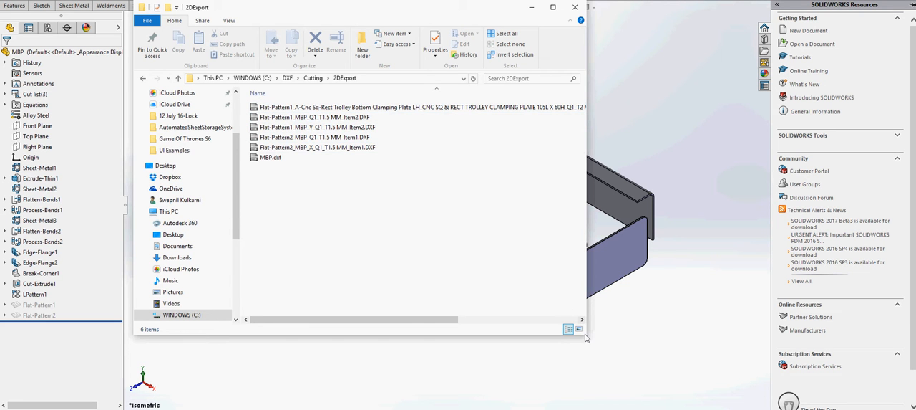
left_click_drag(586, 333, 822, 386)
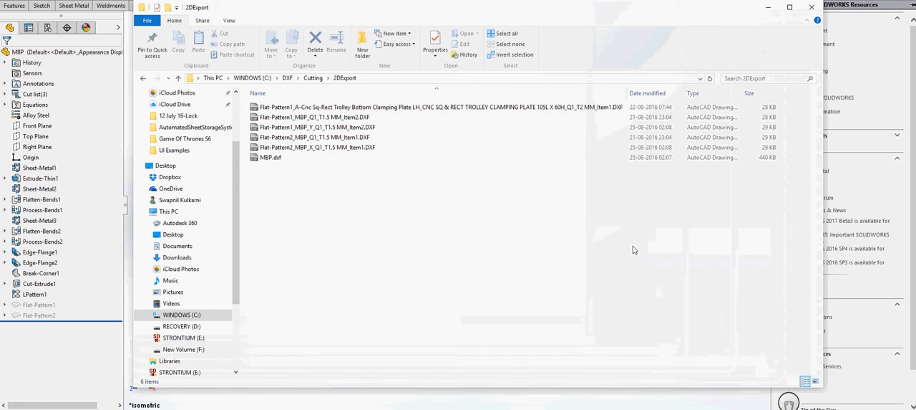
left_click_drag(747, 94, 691, 94)
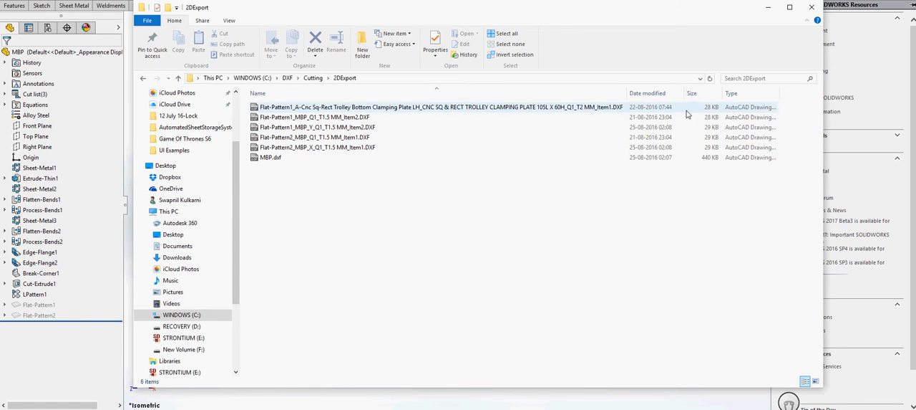
Open Flat-Pattern2_MBP_X_Q1_T1.5 MM_Item1.DXF in AutoCAD and examine its flat pattern, bend lines and part note
left_click(311, 148)
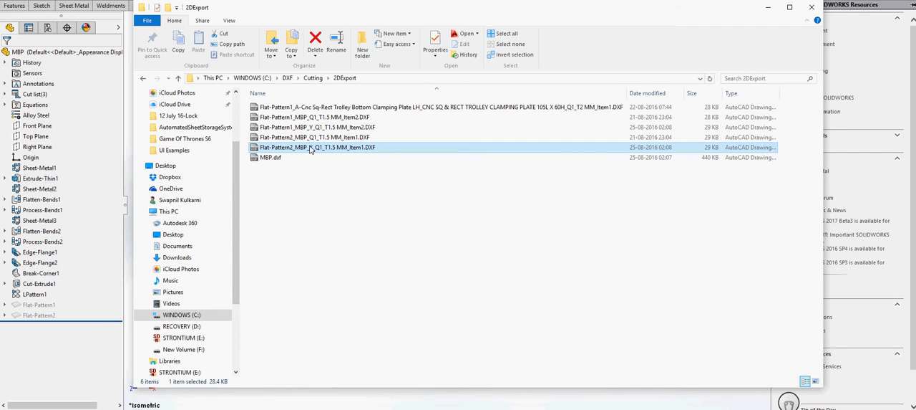
double_click(293, 148)
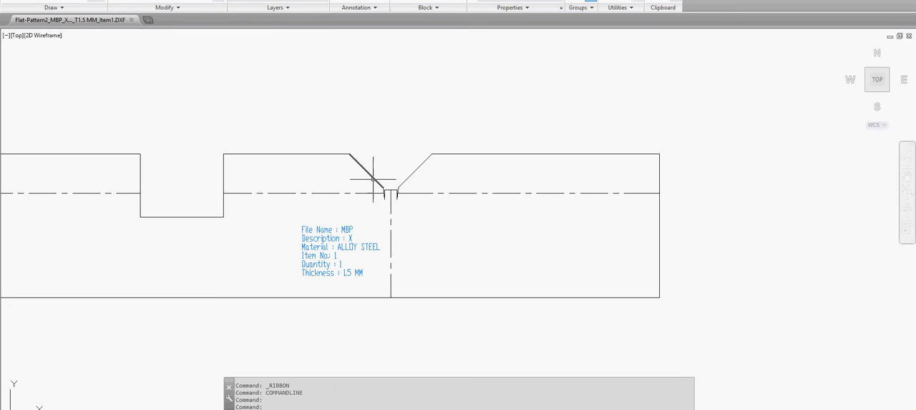
middle_click_drag(327, 237, 560, 226)
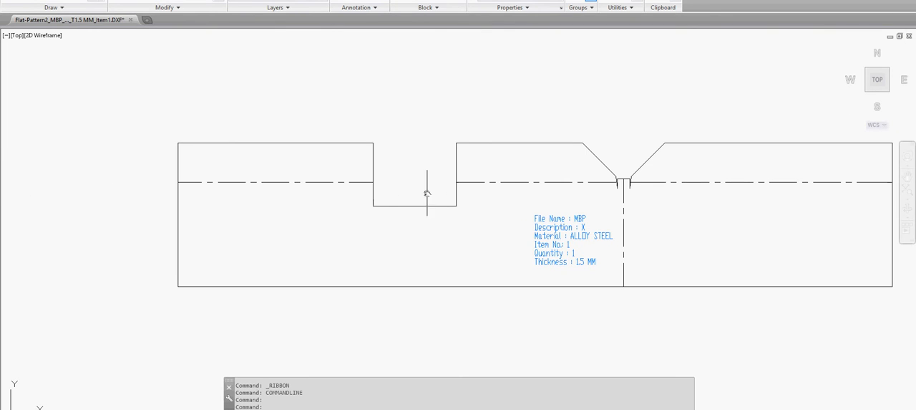
middle_click_drag(425, 199, 323, 183)
scroll(462, 232, "up", 4)
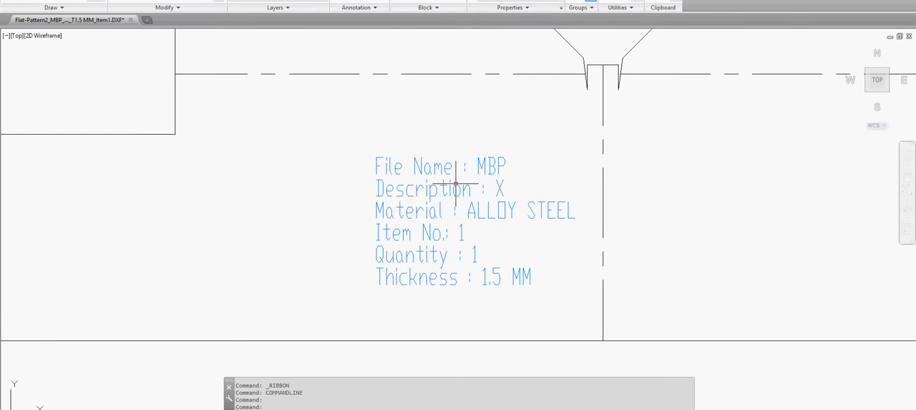
Switch back to File Explorer and open the 3DExport folder inside C:\DXF\Cutting
key("alt+Tab")
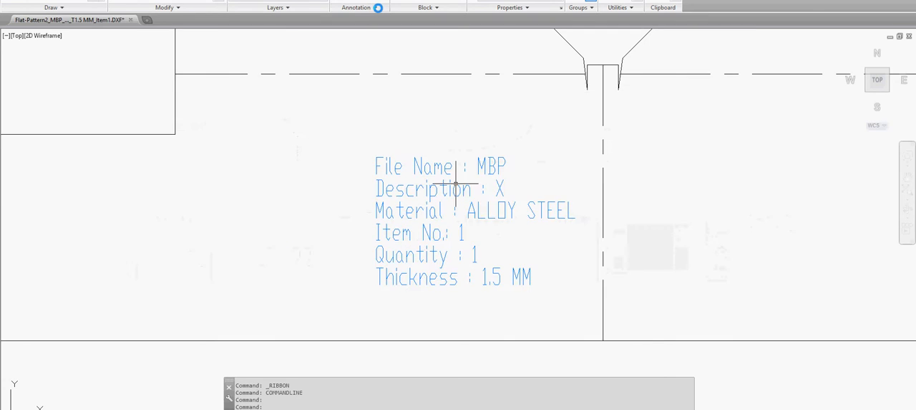
key("alt+Tab")
key("alt+Tab")
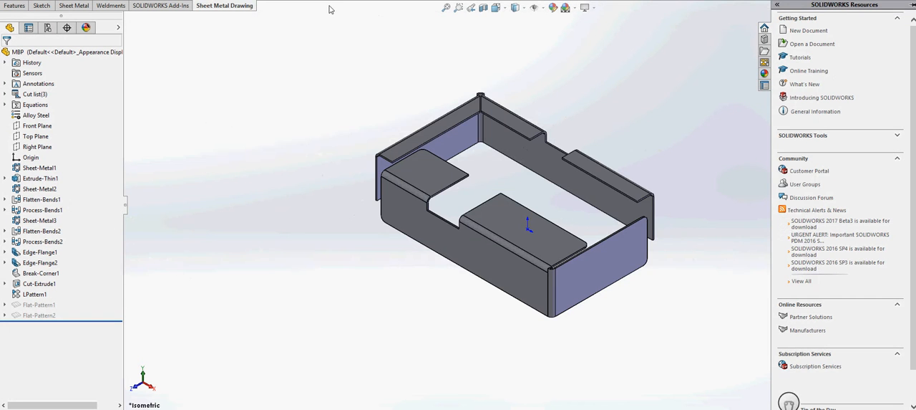
key("alt+Tab")
key("alt+Tab")
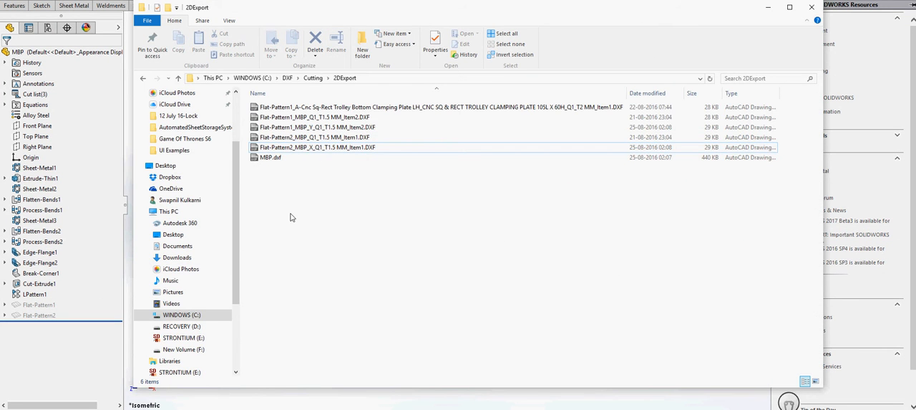
key("alt+Up")
key("alt+Up")
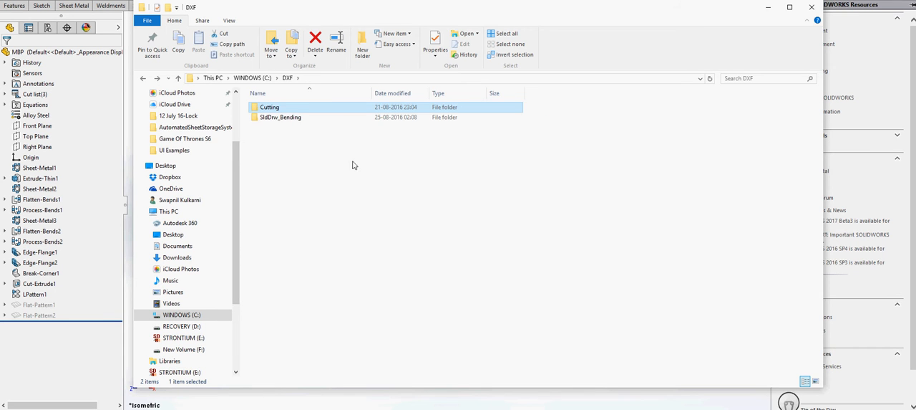
double_click(289, 109)
double_click(273, 118)
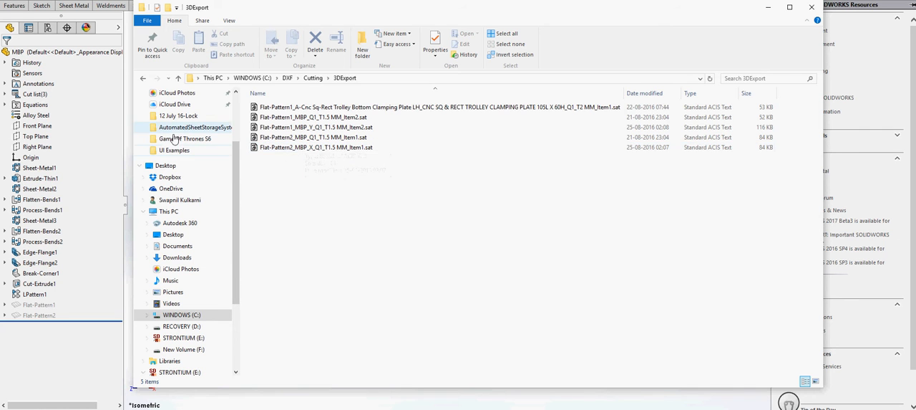
Go back to the DXF folder, open its SldDrw_Bending folder and select the MBP.slddrw drawing
left_click(287, 80)
left_click(287, 122)
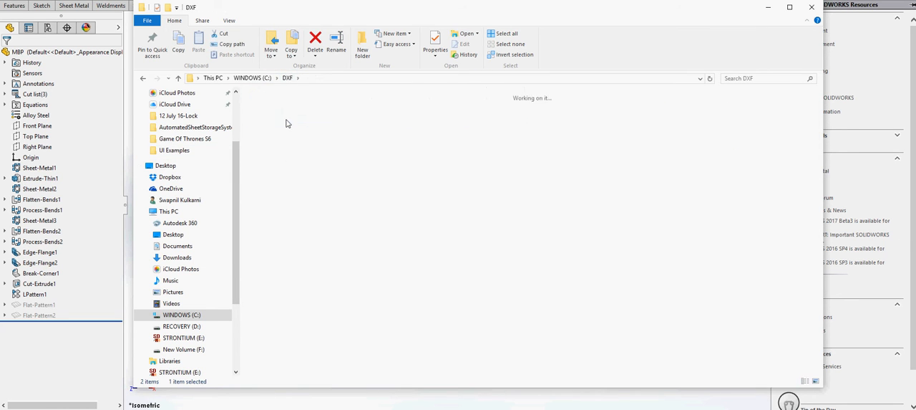
double_click(286, 119)
left_click(585, 147)
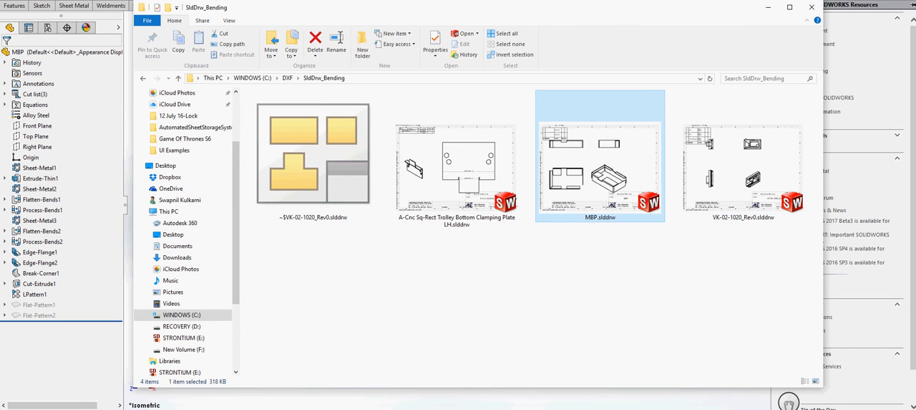
Switch to SOLIDWORKS and open the MBP drawing from the recent documents
left_click(108, 3)
left_click(95, 1)
mouse_move(118, 0)
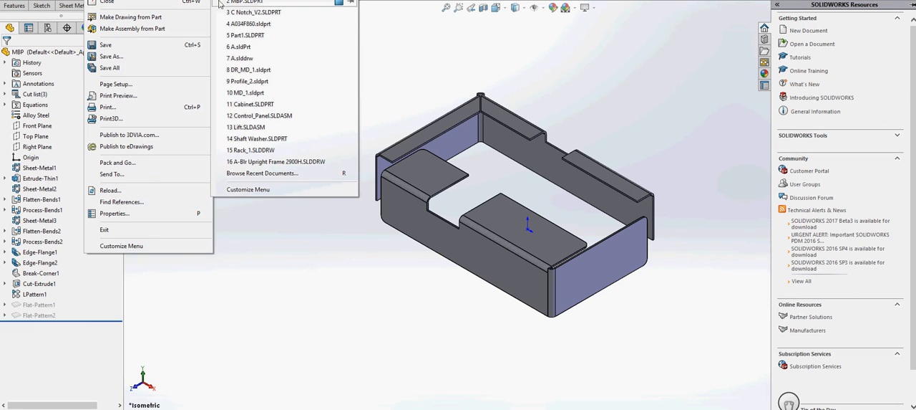
left_click(268, 2)
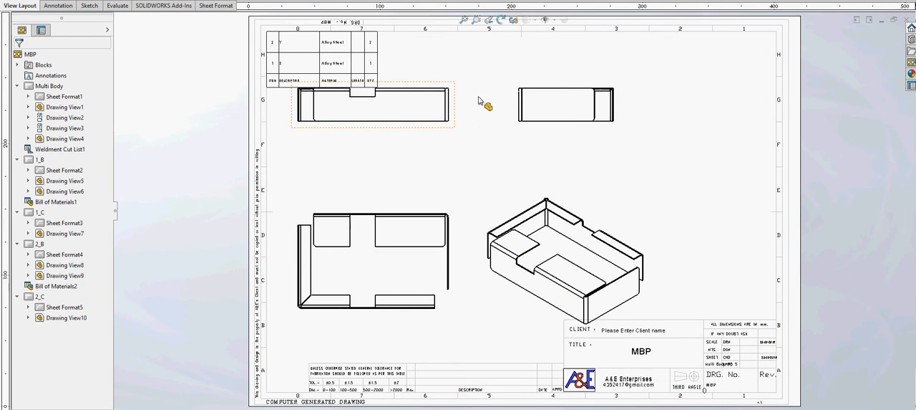
Move the front view on the Multi Body sheet down clear of the cut list table, and inspect the table's items
left_click_drag(445, 133, 440, 157)
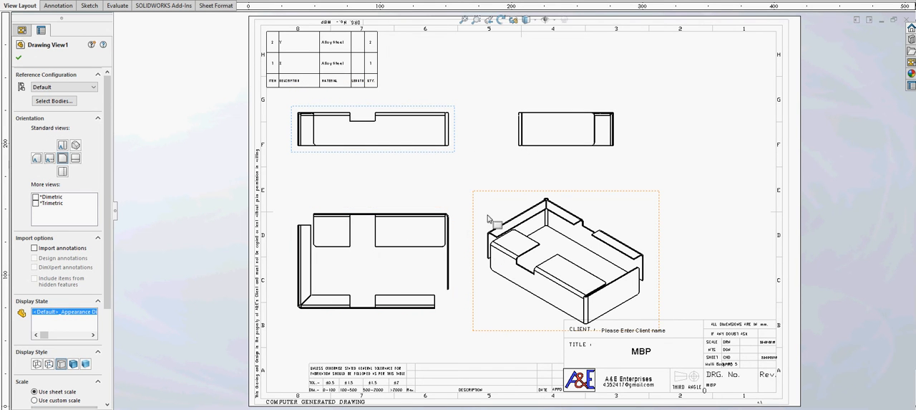
scroll(327, 65, "down", 4)
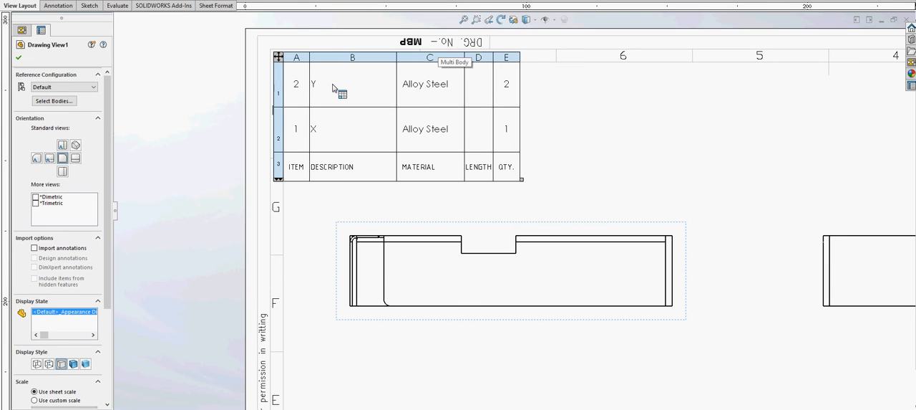
left_click(614, 134)
key("f")
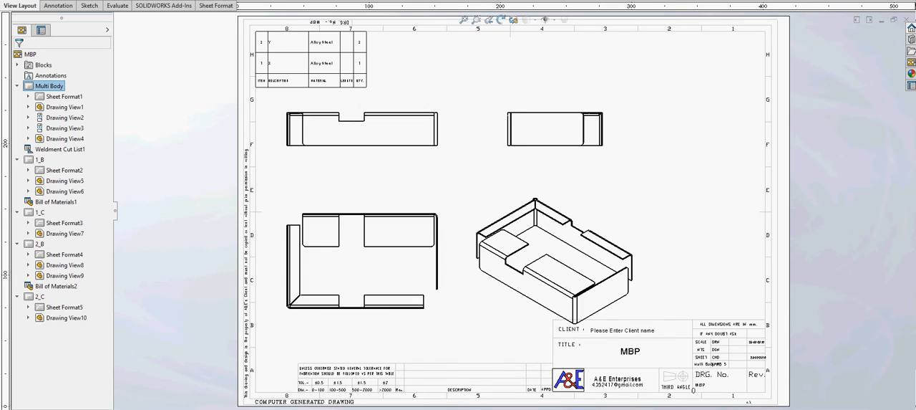
Go to sheet 1_B and examine its isometric view, flat pattern and bend notes
key("ctrl+Page_Down")
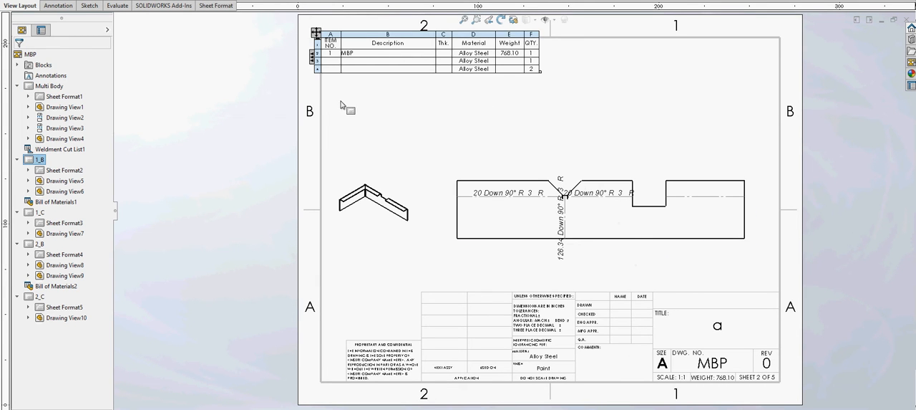
left_click(358, 228)
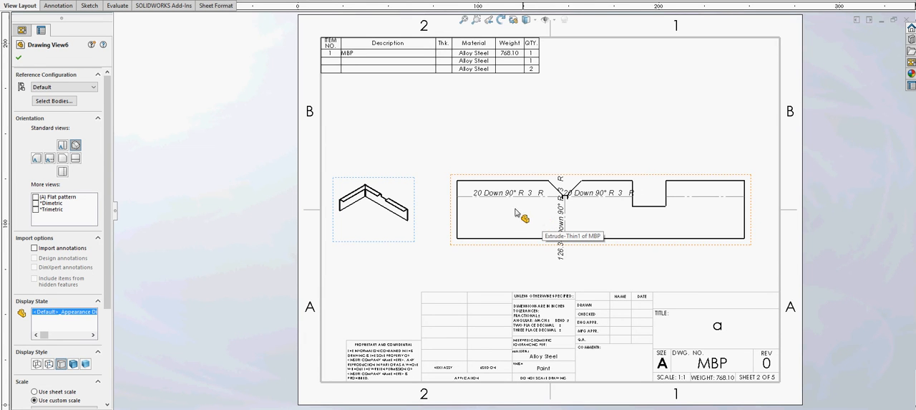
scroll(587, 204, "down", 1)
scroll(587, 202, "down", 3)
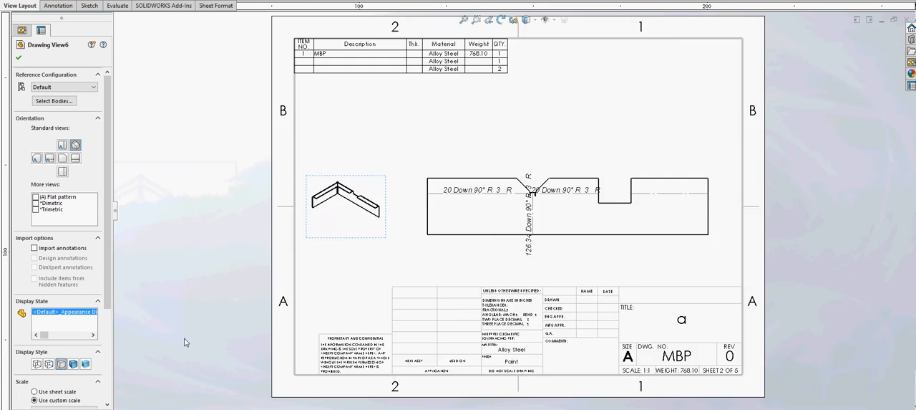
left_click(463, 19)
View the flat pattern on sheet 2_B and return to sheet 1_B
left_click(193, 408)
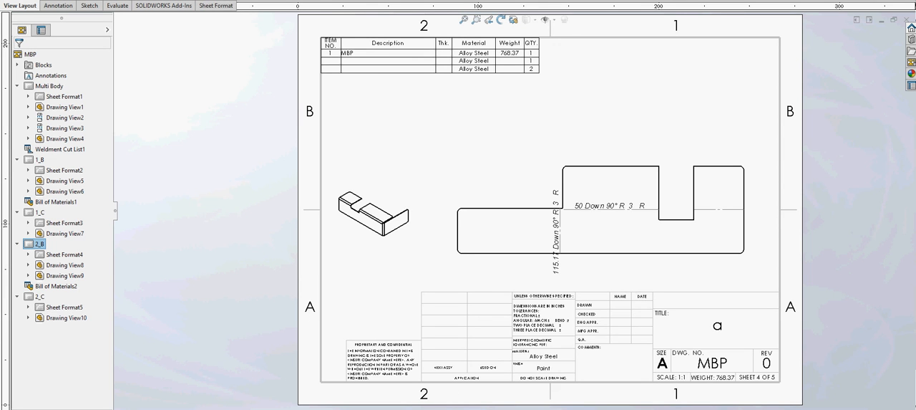
mouse_move(106, 408)
left_click(106, 407)
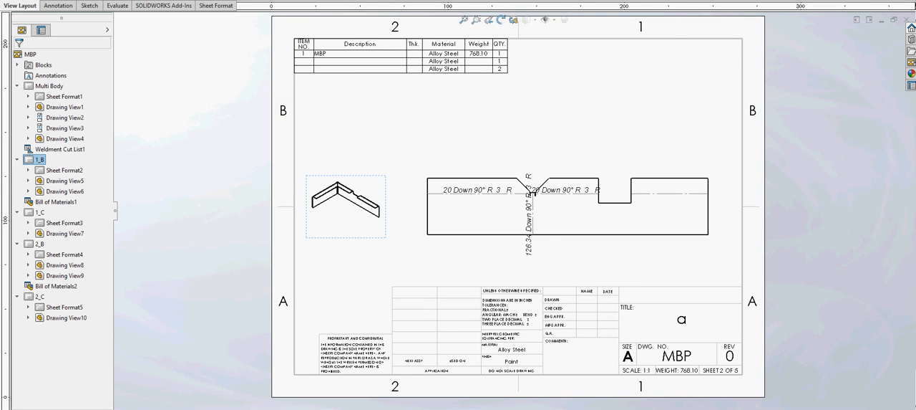
On sheet 1_C, shift the part information note slightly left, away from the vertical bend line, and review its text
left_click(127, 407)
mouse_move(106, 408)
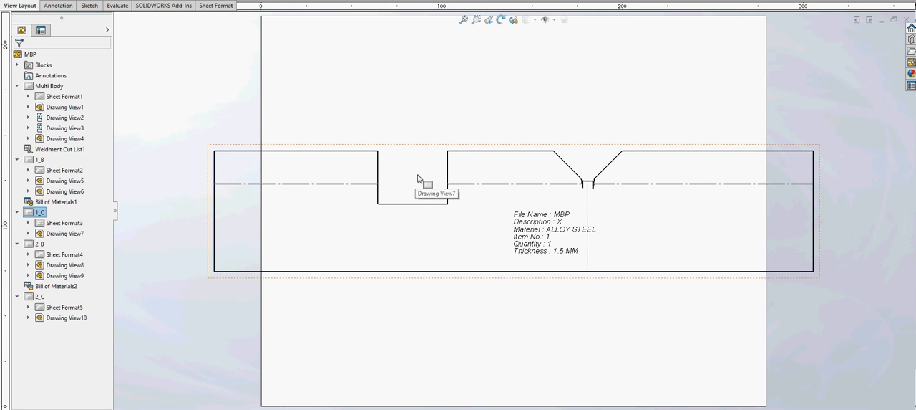
left_click_drag(517, 253, 493, 253)
scroll(515, 235, "down", 4)
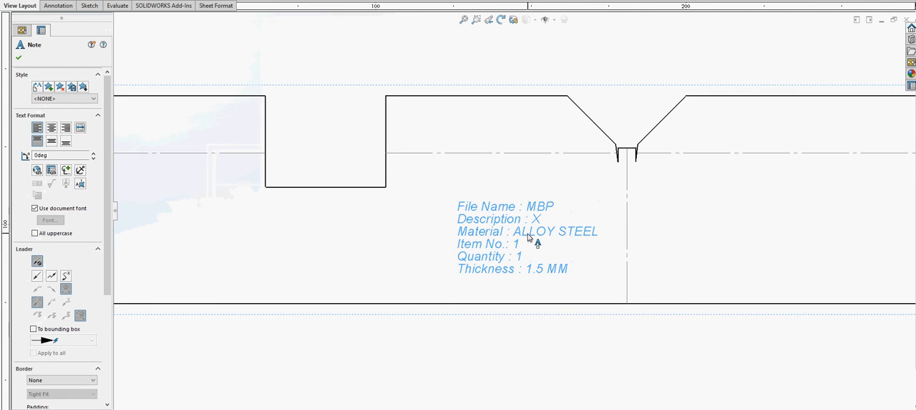
left_click(521, 340)
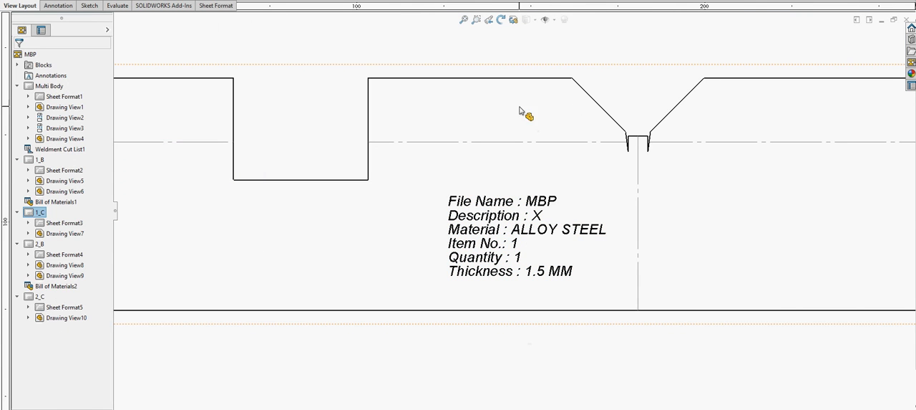
left_click(465, 20)
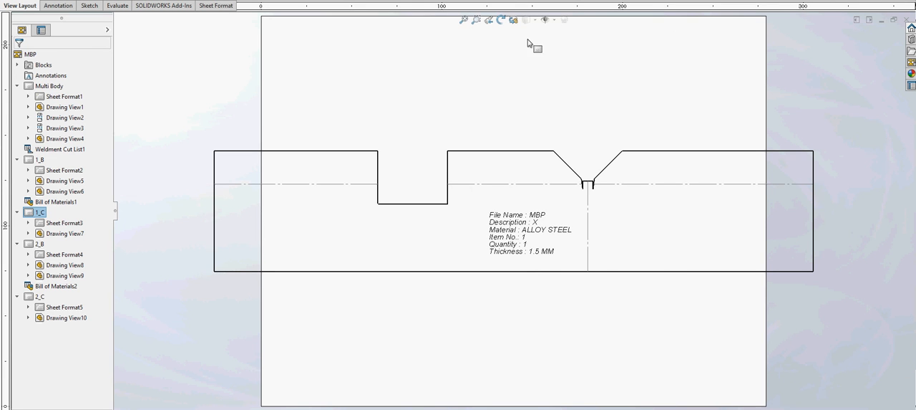